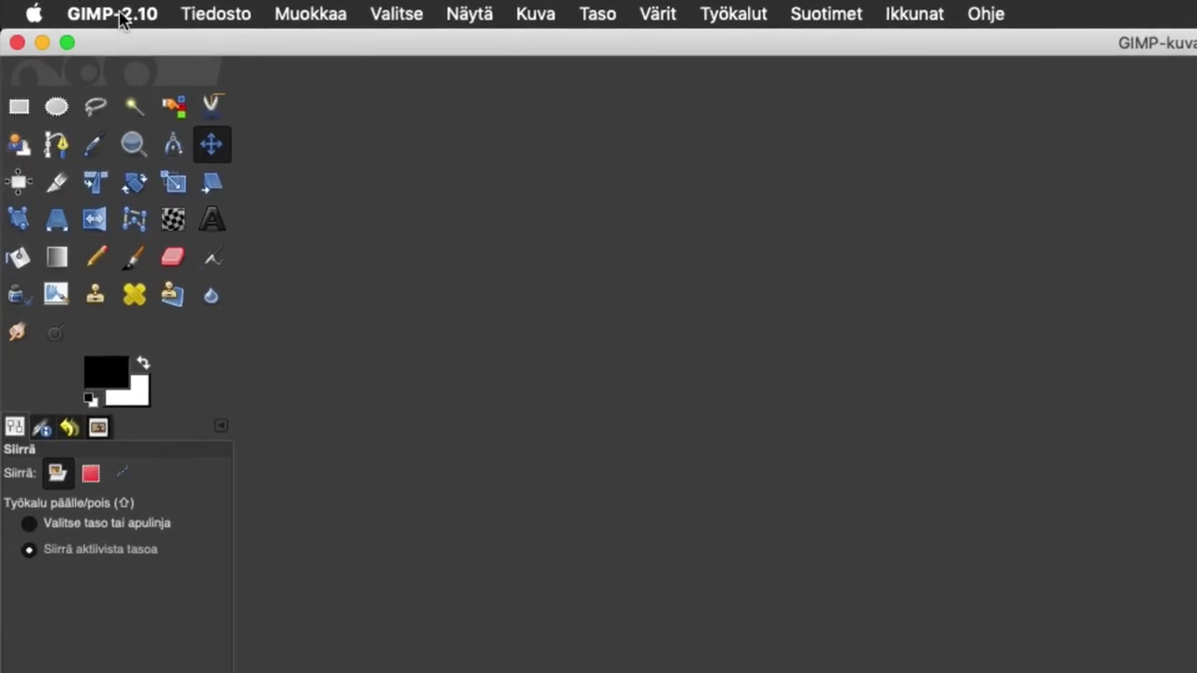
Open the GIMP-2.10 application menu listing Asetukset, Syöttölaitteet and Moduulit.
click(59, 7)
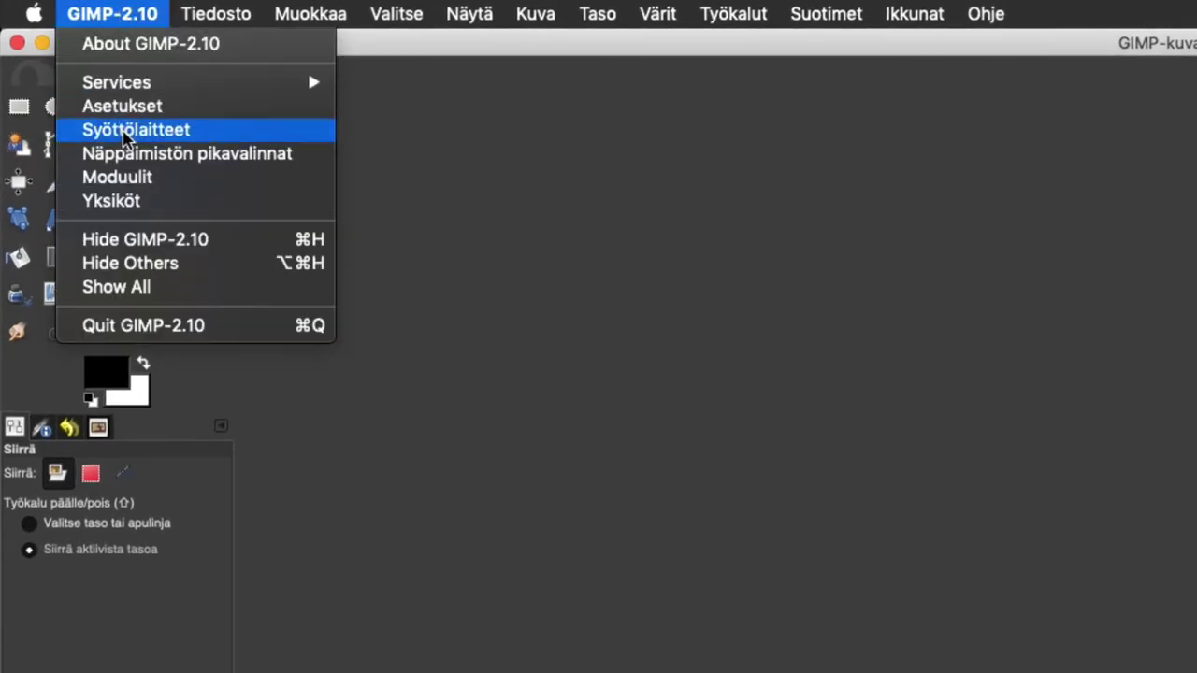
In Asetukset, preview the Symbolic icon theme, revert to Legacy icons, and close.
click(125, 108)
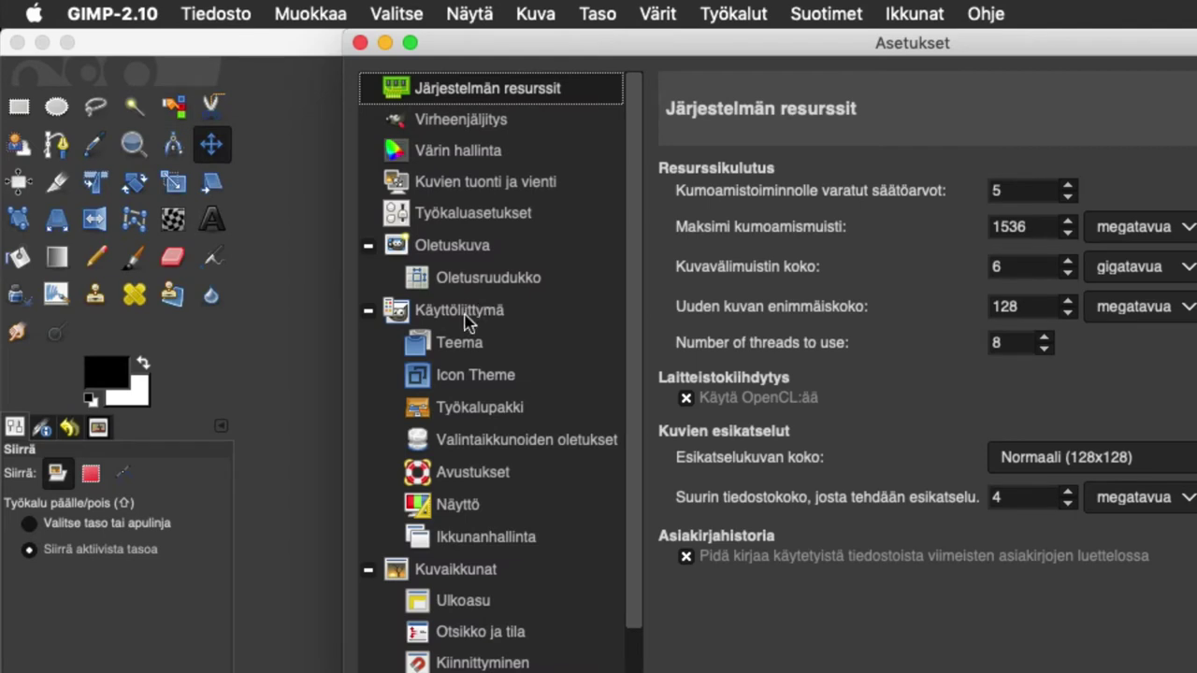
click(441, 376)
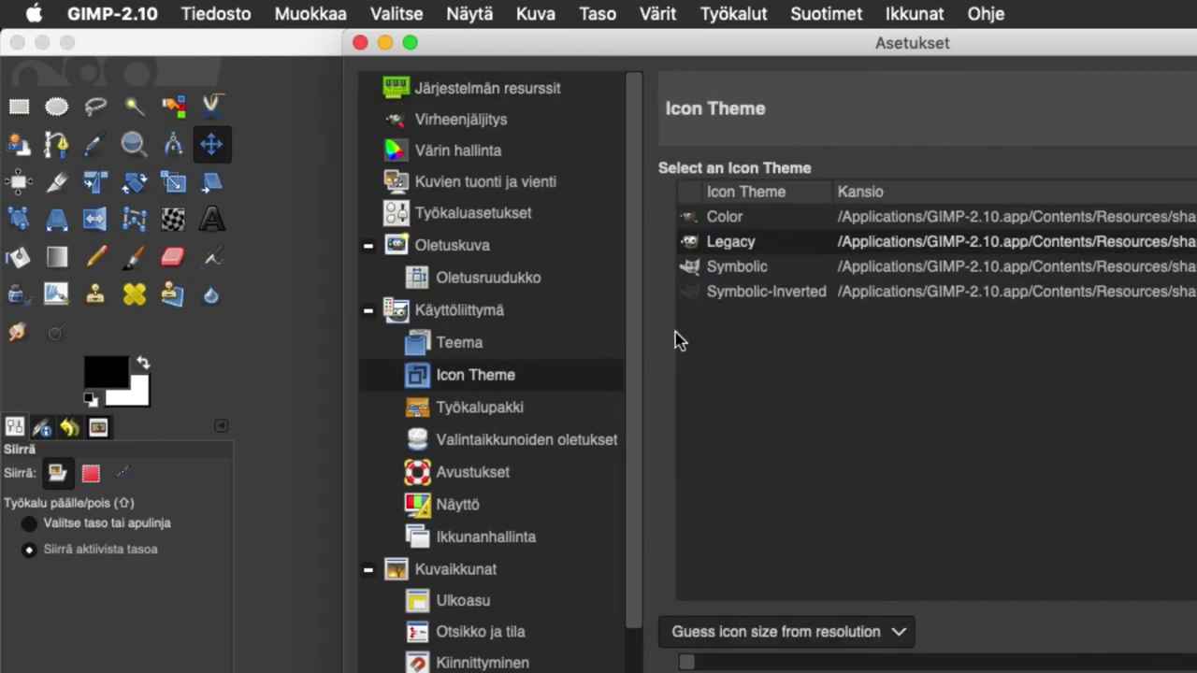
click(916, 273)
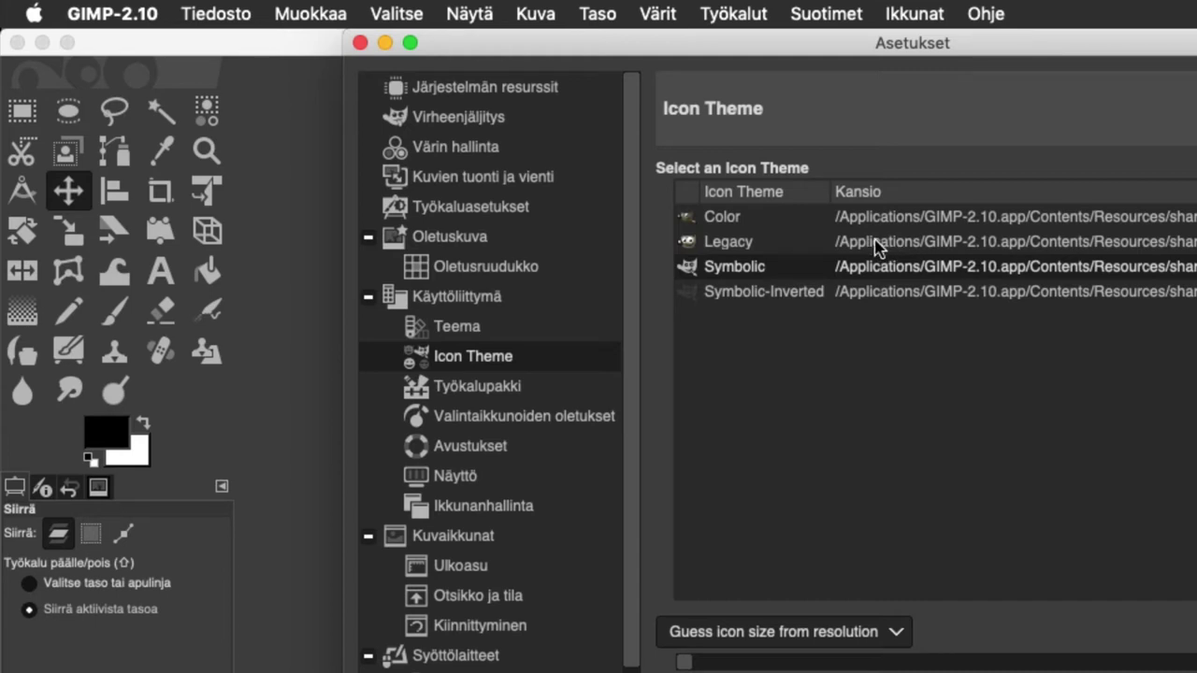
click(879, 243)
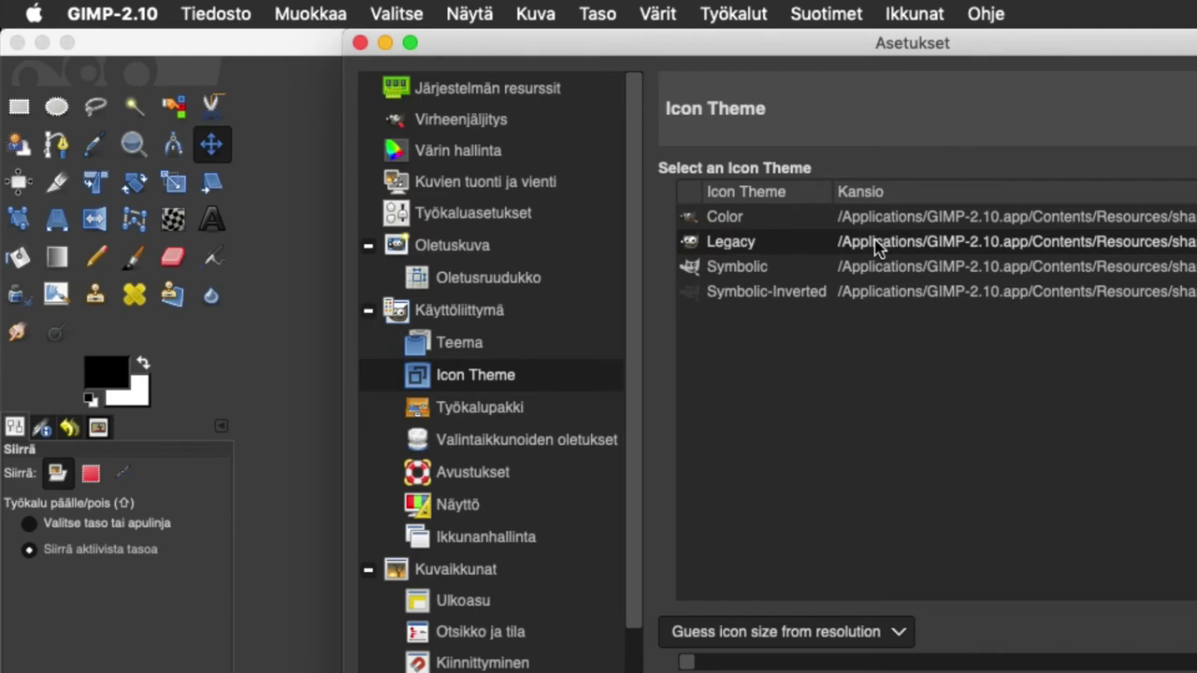
key(Return)
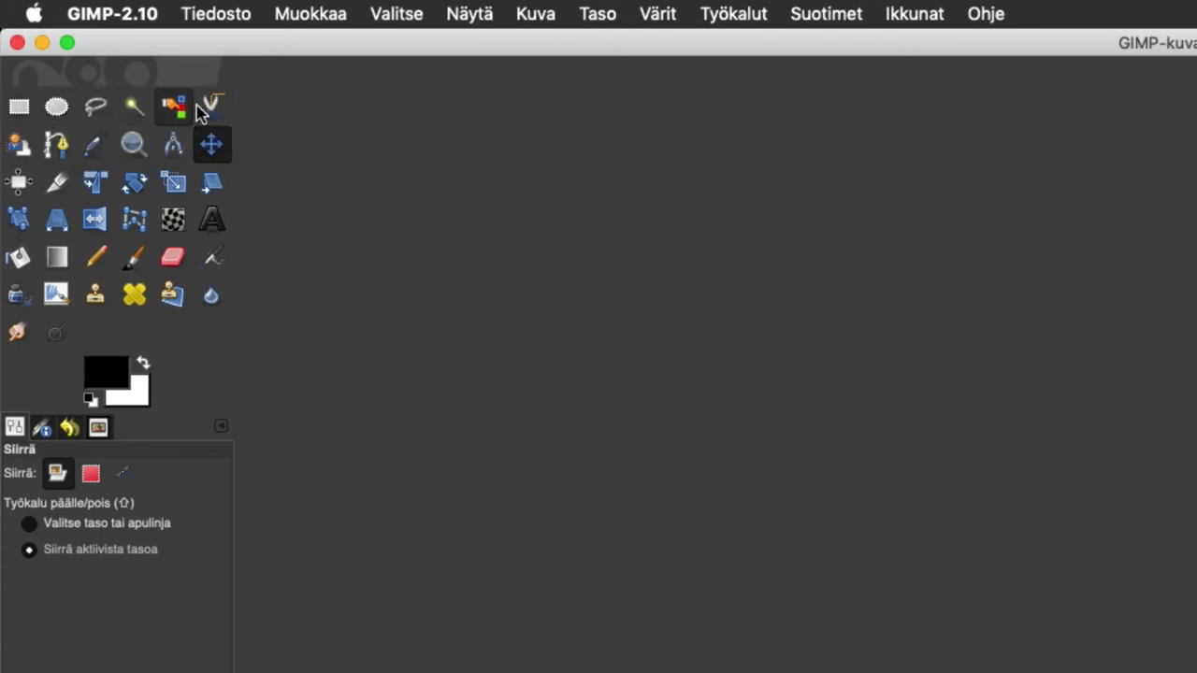
click(397, 13)
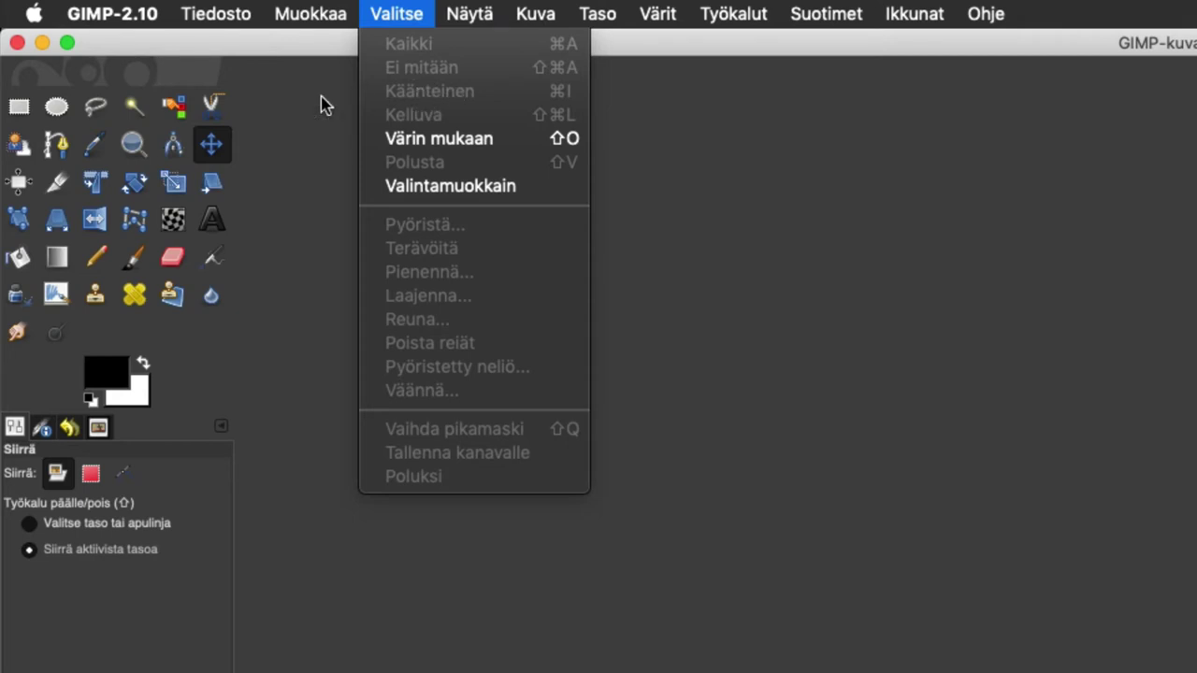
click(295, 155)
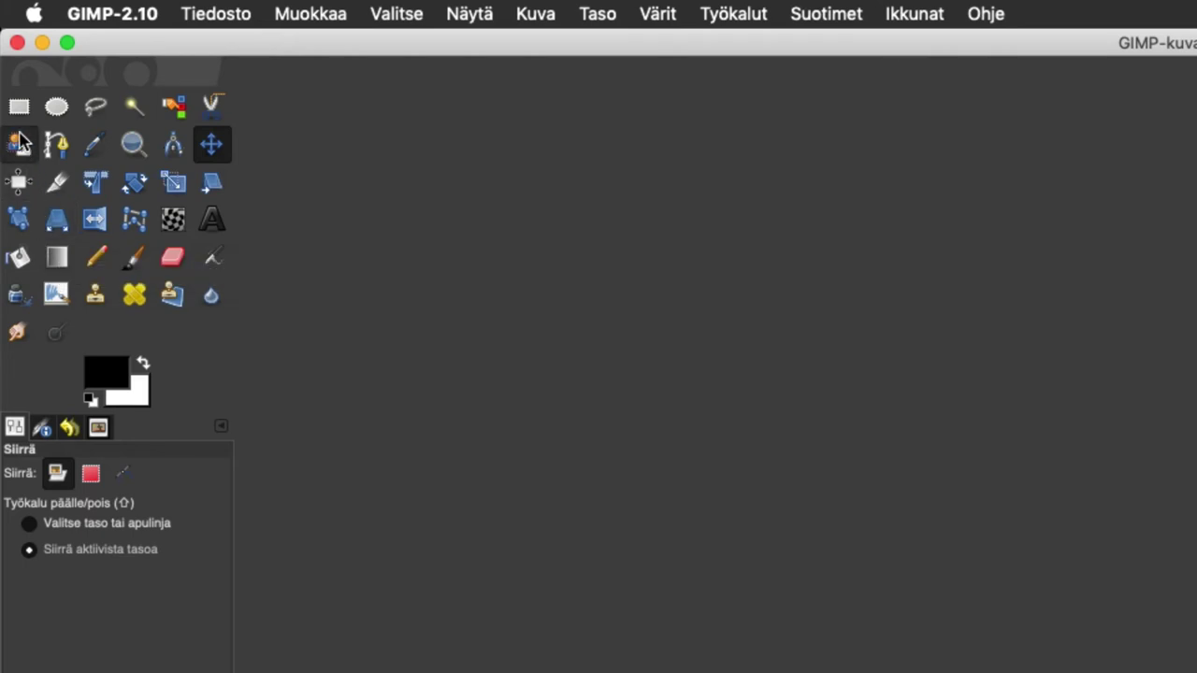
Try the Free Select tool briefly, then settle on Rectangle Select.
click(19, 106)
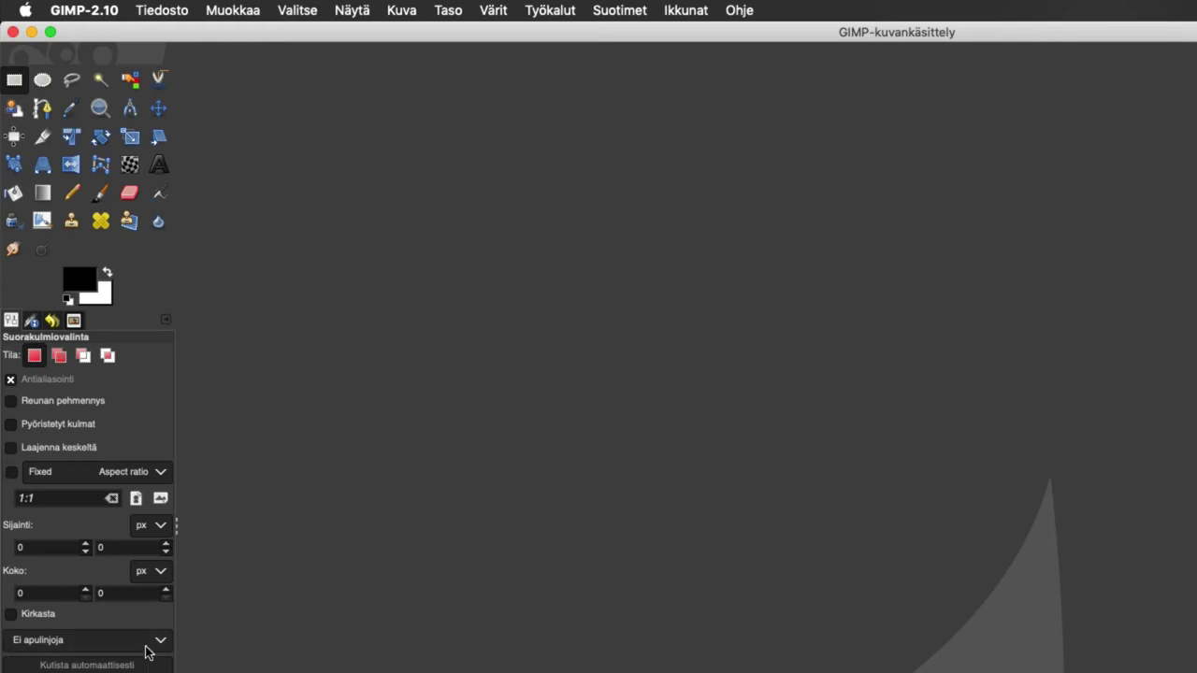
click(72, 81)
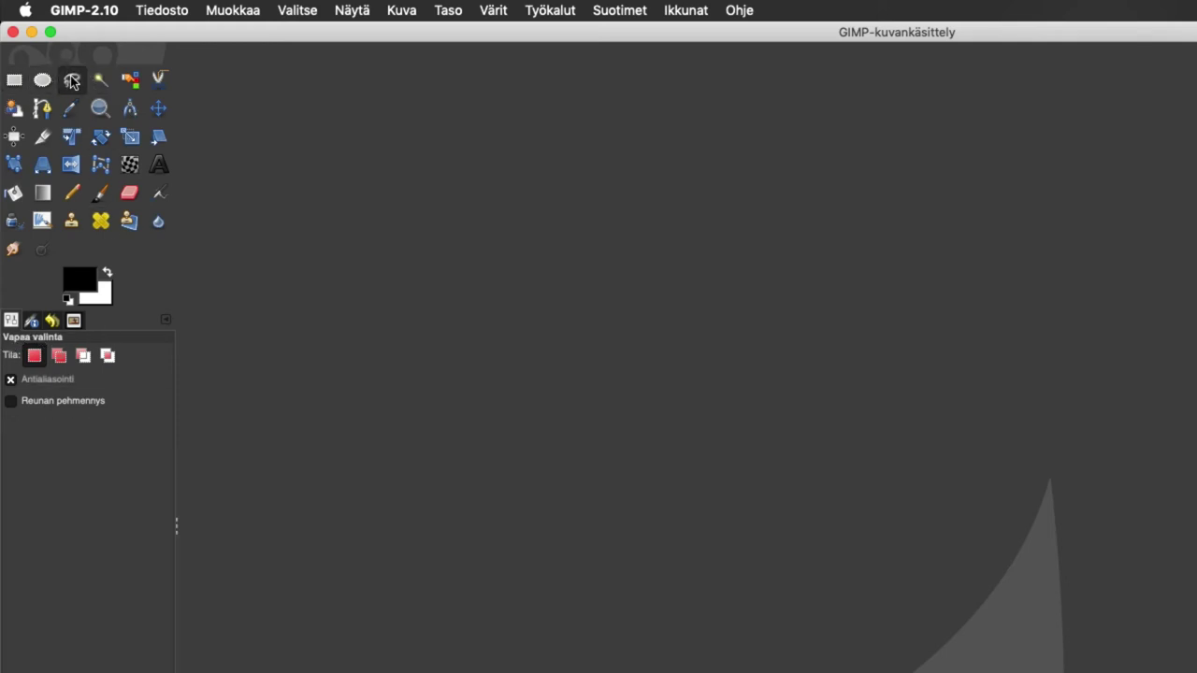
click(14, 80)
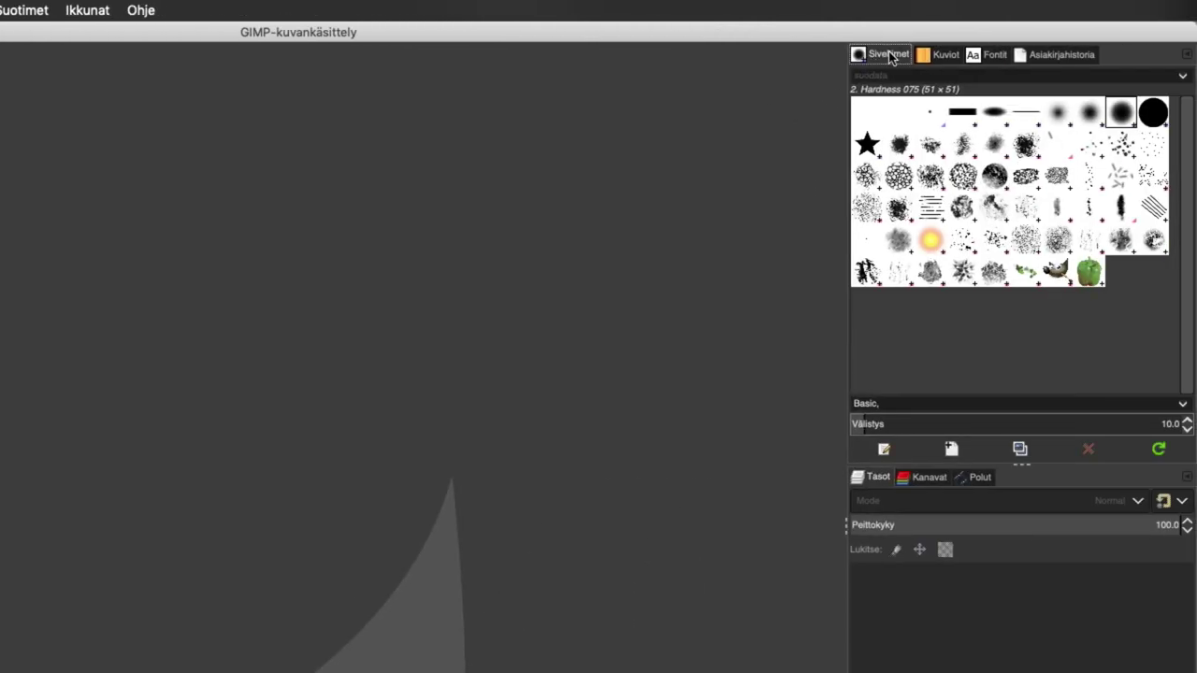
Browse the Kuviot and Fontit tabs, return to Siveltimet, and open the Taso menu.
click(952, 60)
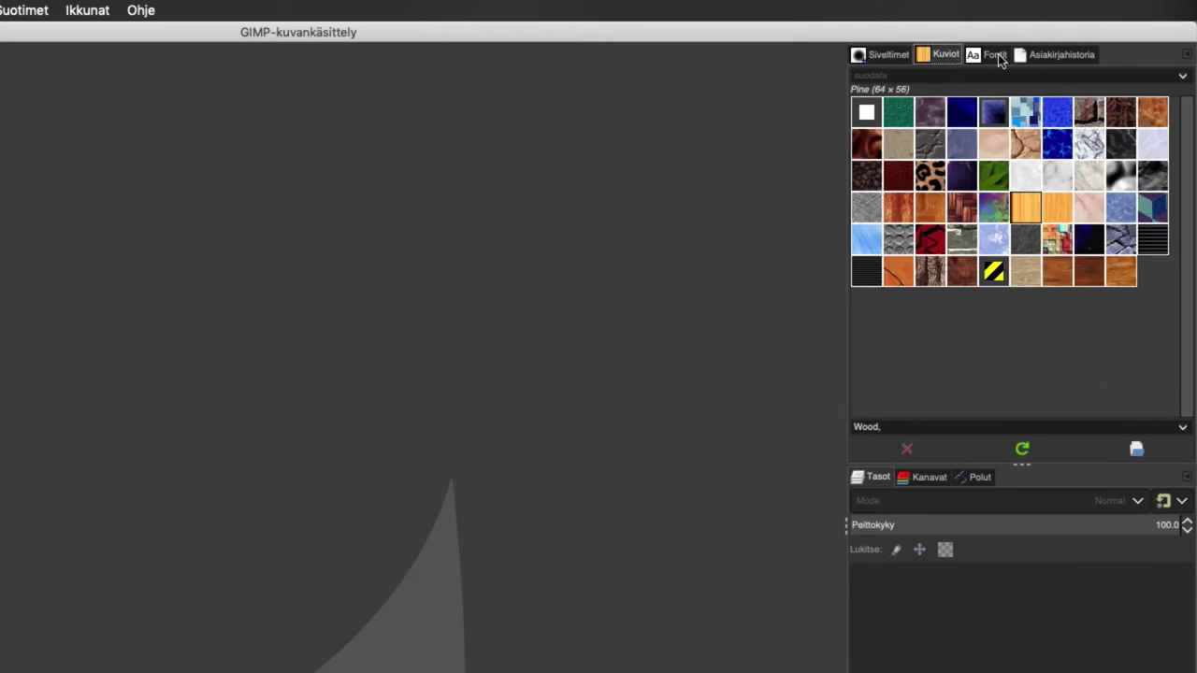
click(997, 56)
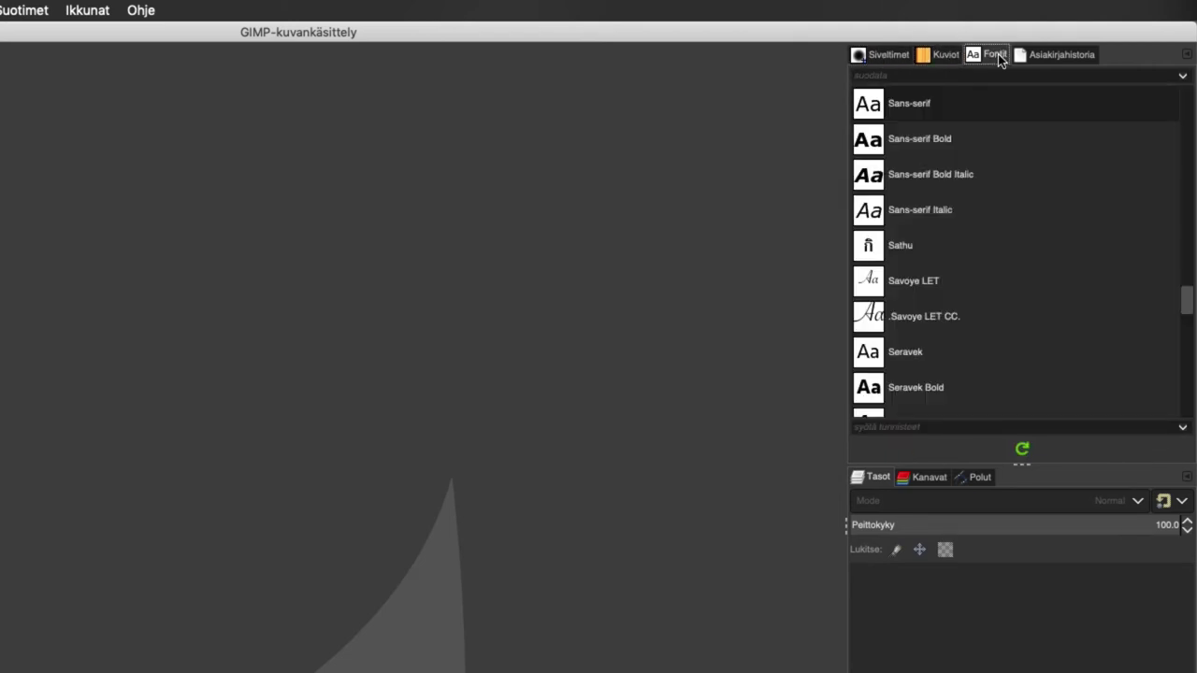
click(881, 53)
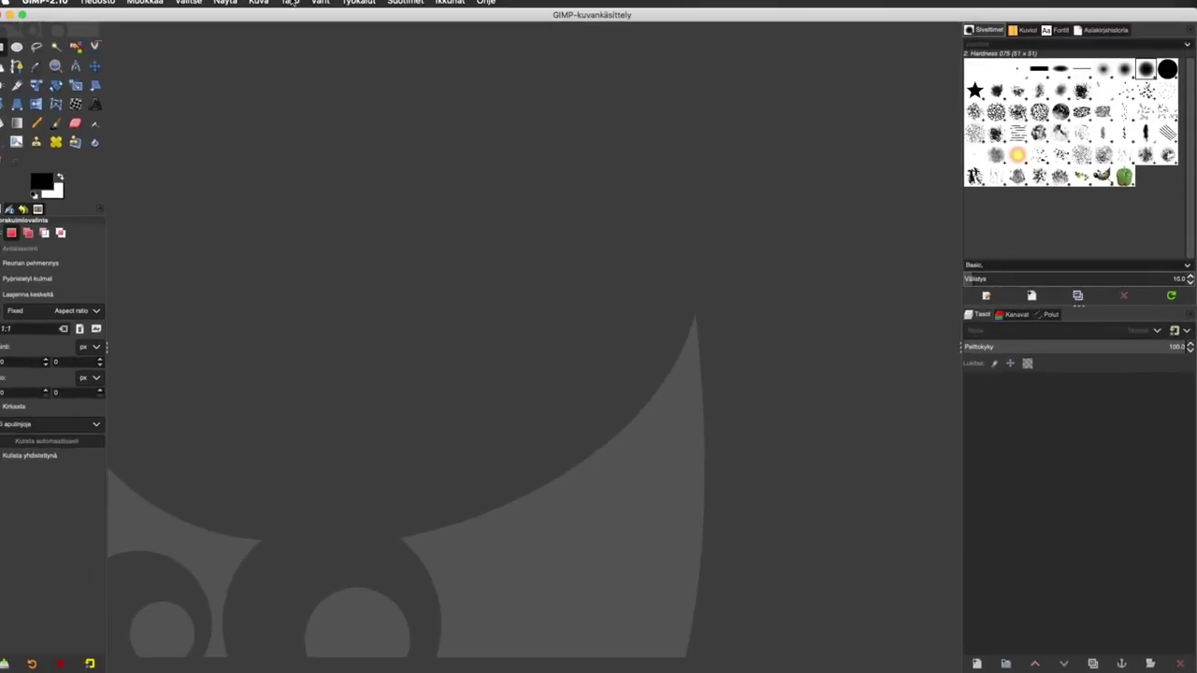
click(298, 7)
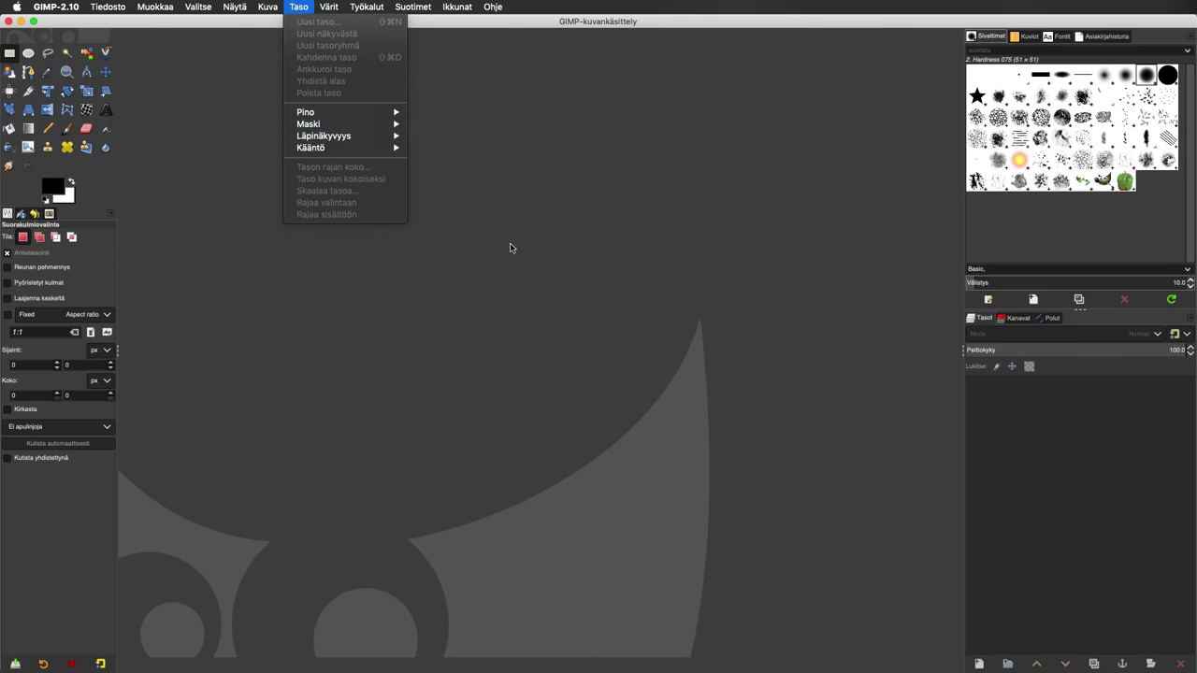
Dismiss the Taso menu, glance through the greyed-out Suotimet menu, then open Tiedosto.
click(815, 345)
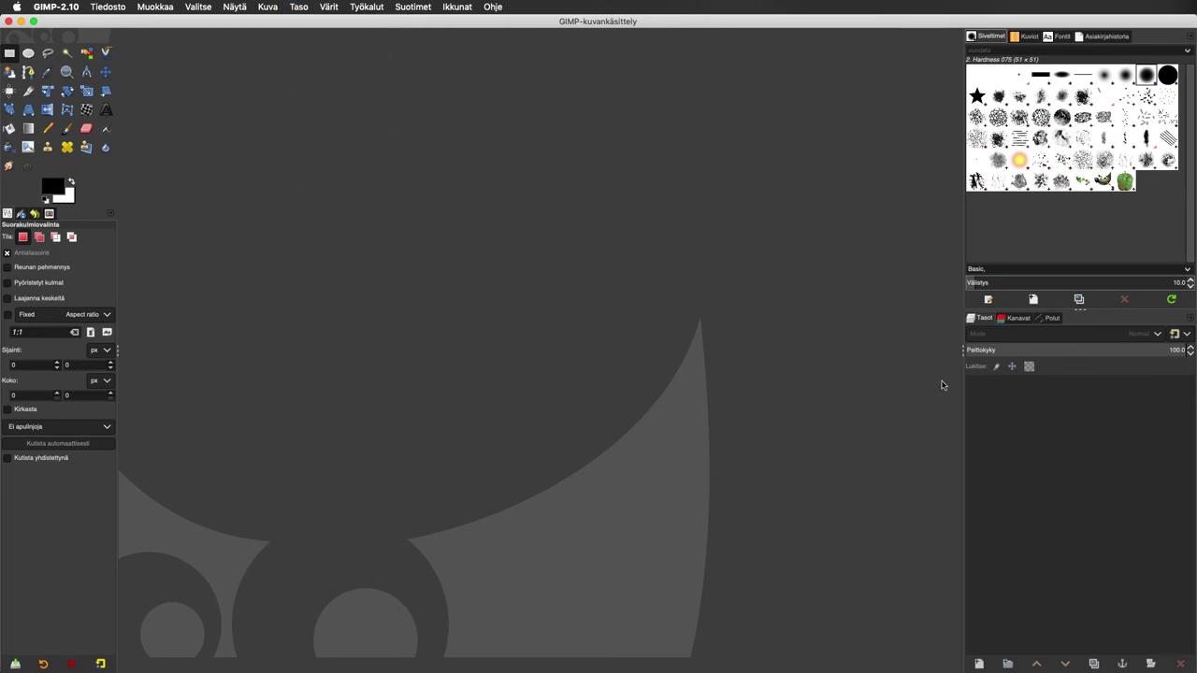
click(408, 6)
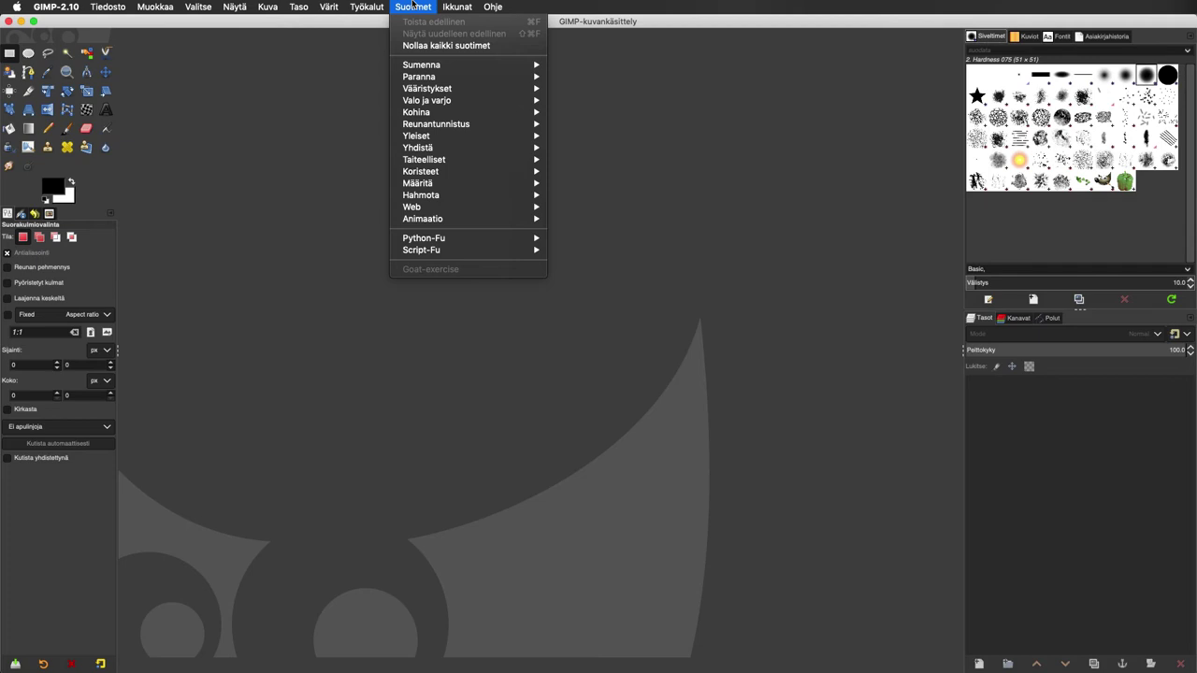
click(345, 86)
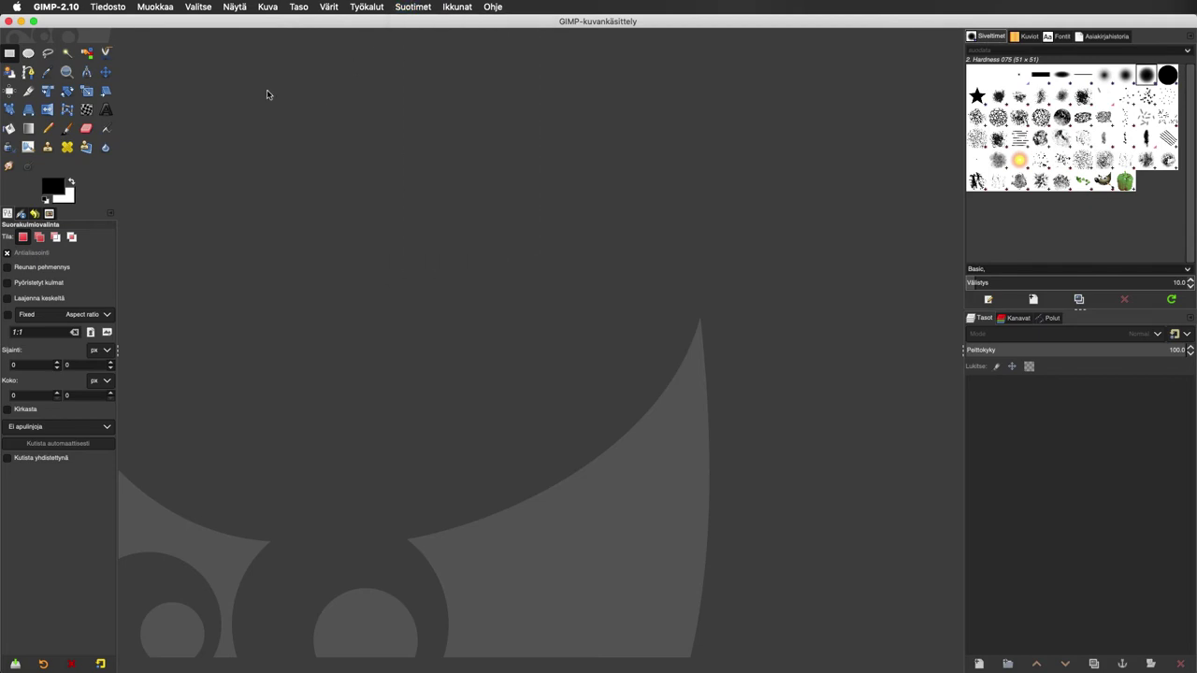
click(105, 6)
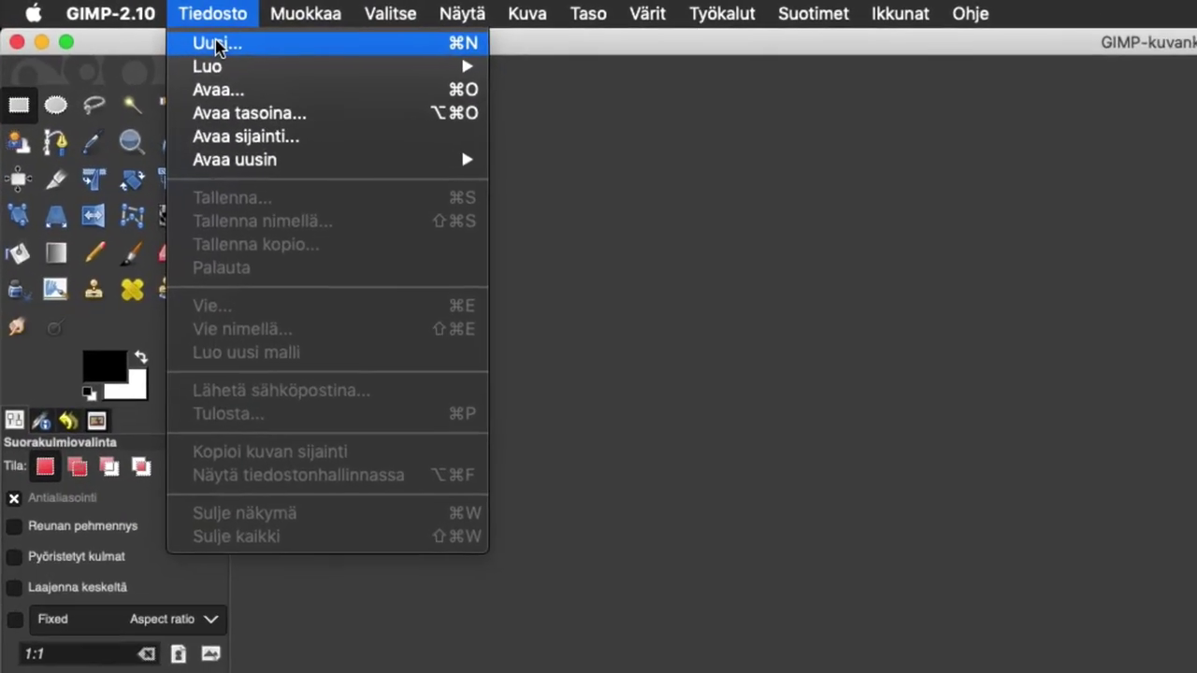
Create a new white 1920×1200 image from the WUXGA template and view it at 100%.
click(111, 21)
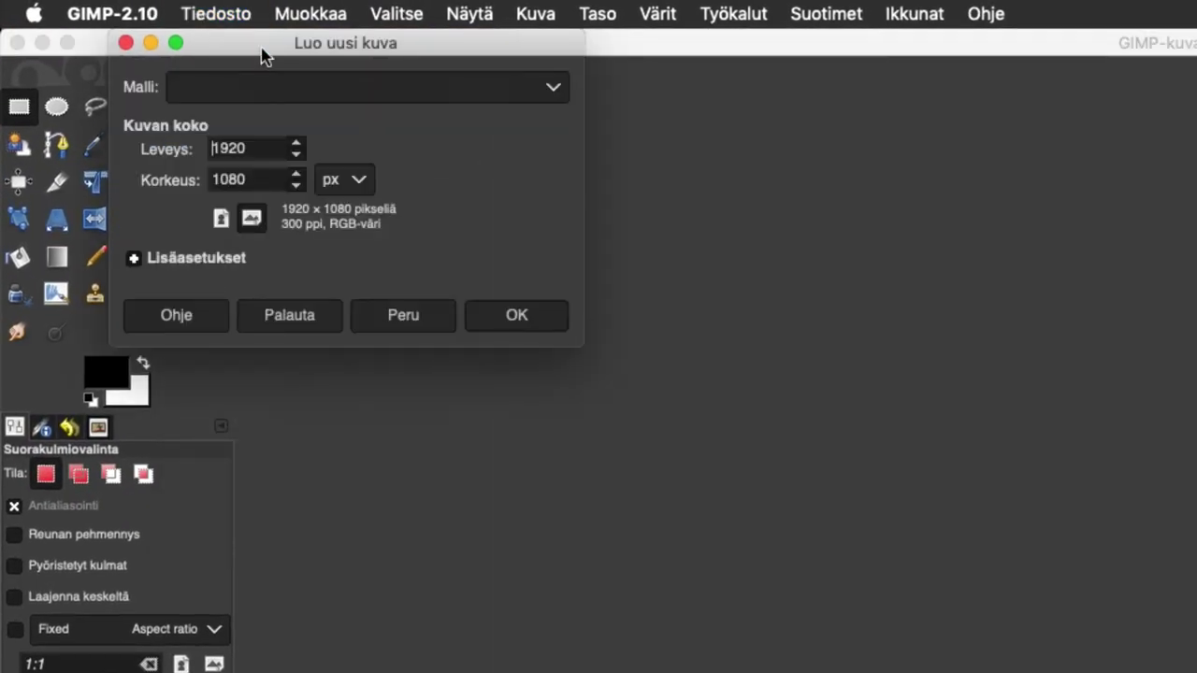
click(555, 87)
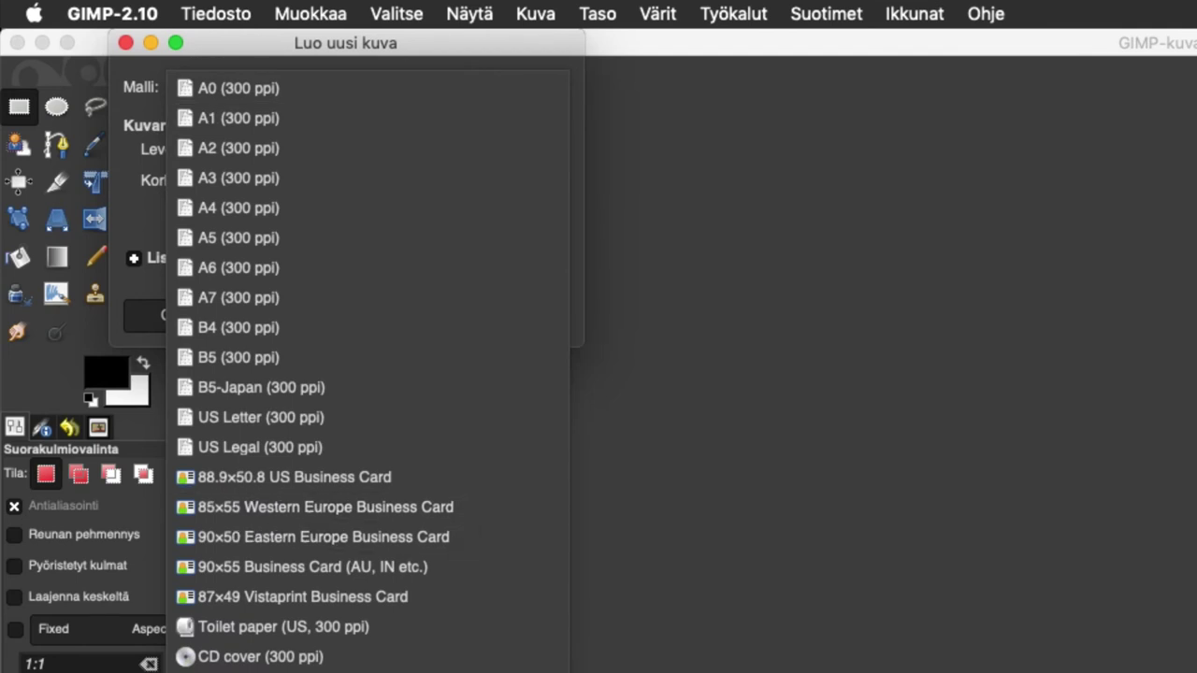
key(Escape)
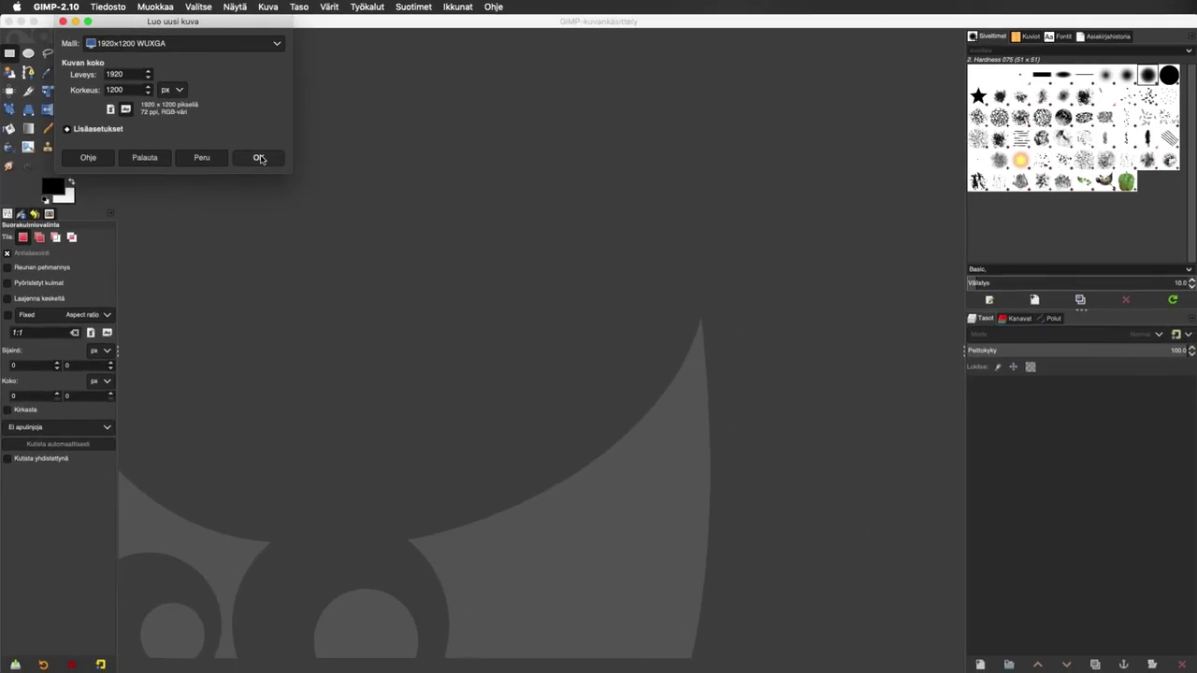
click(465, 283)
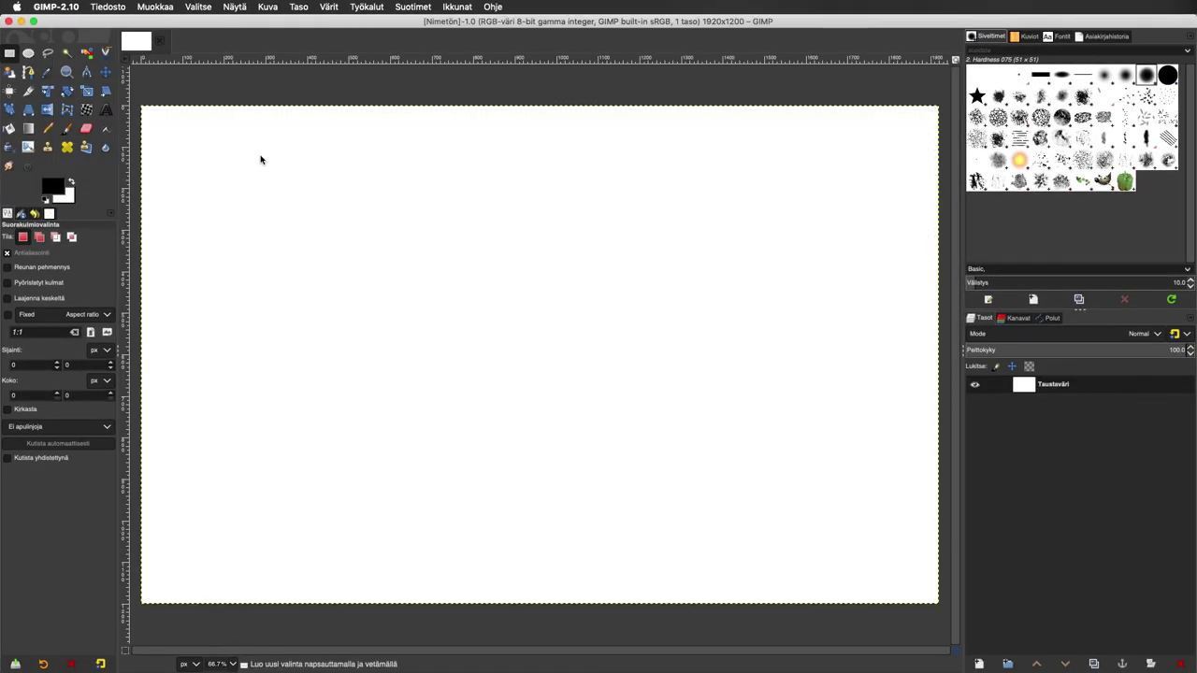
key(1)
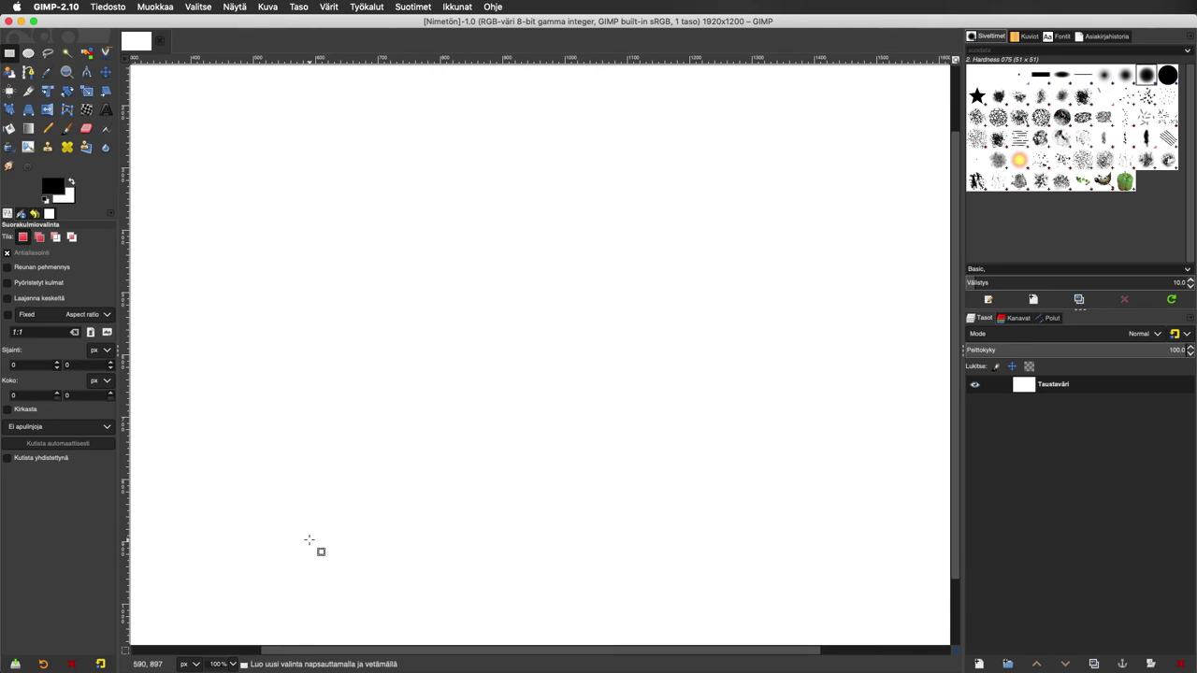
Drag out a small 32×51 rectangular selection near the canvas centre.
scroll(309, 540, left, 1)
scroll(308, 540, right, 2)
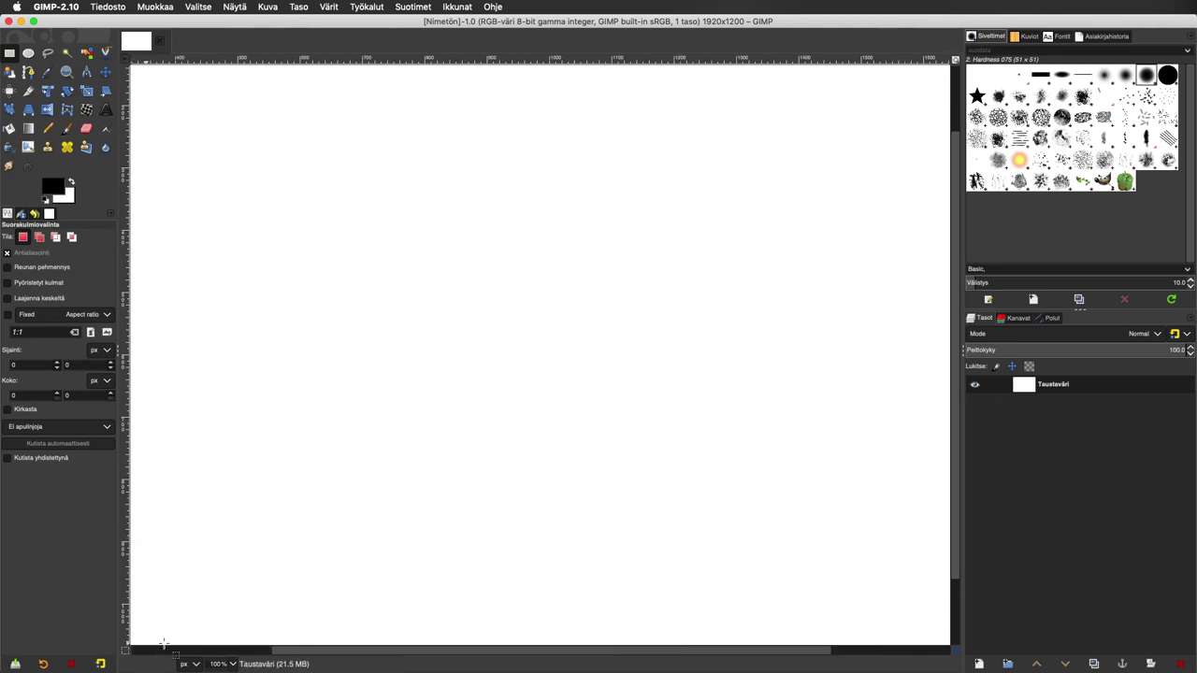
scroll(299, 653, left, 3)
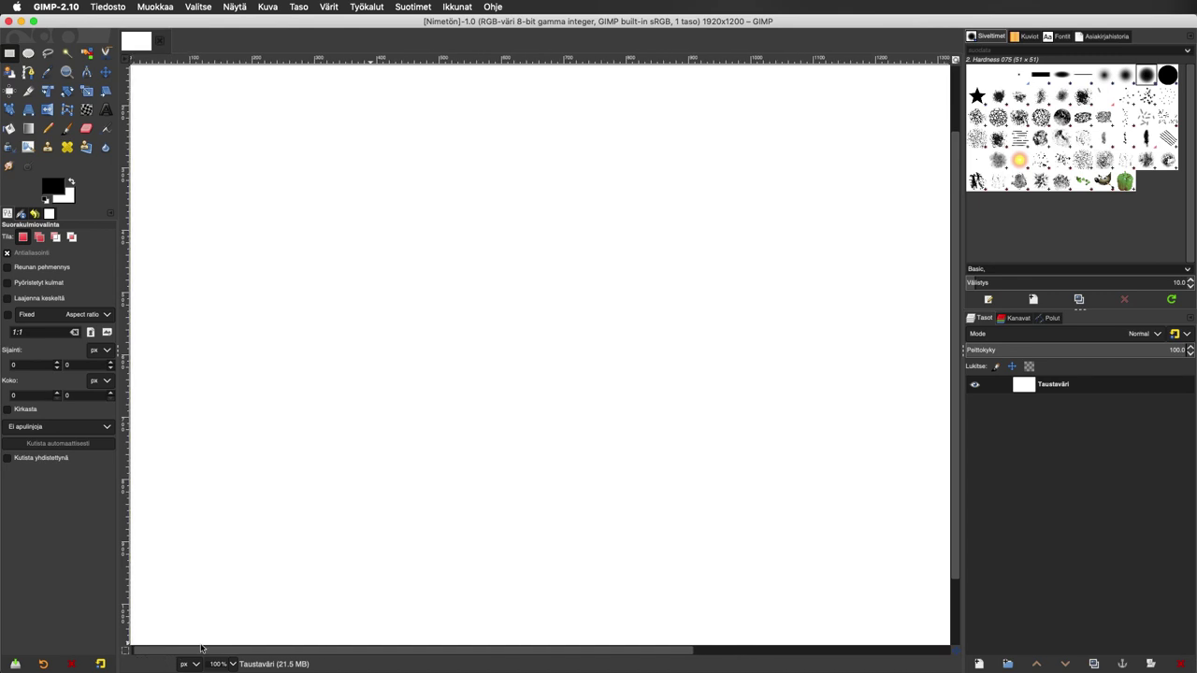
scroll(462, 655, right, 8)
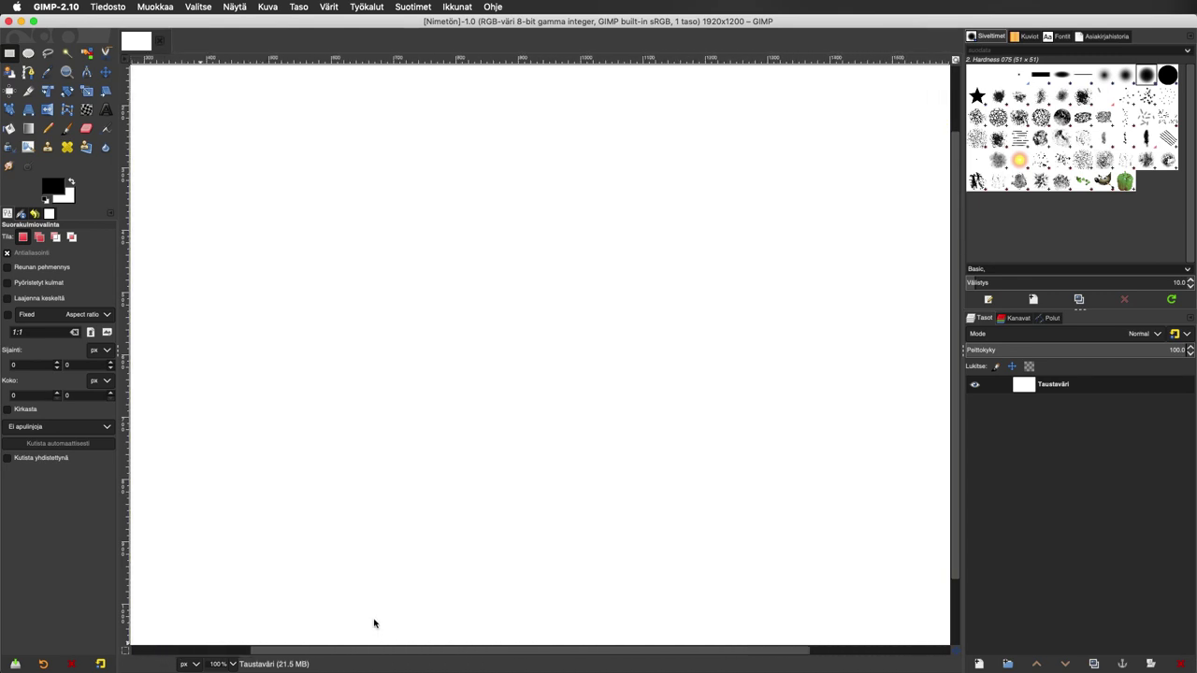
drag(369, 645, 788, 386)
drag(955, 372, 937, 471)
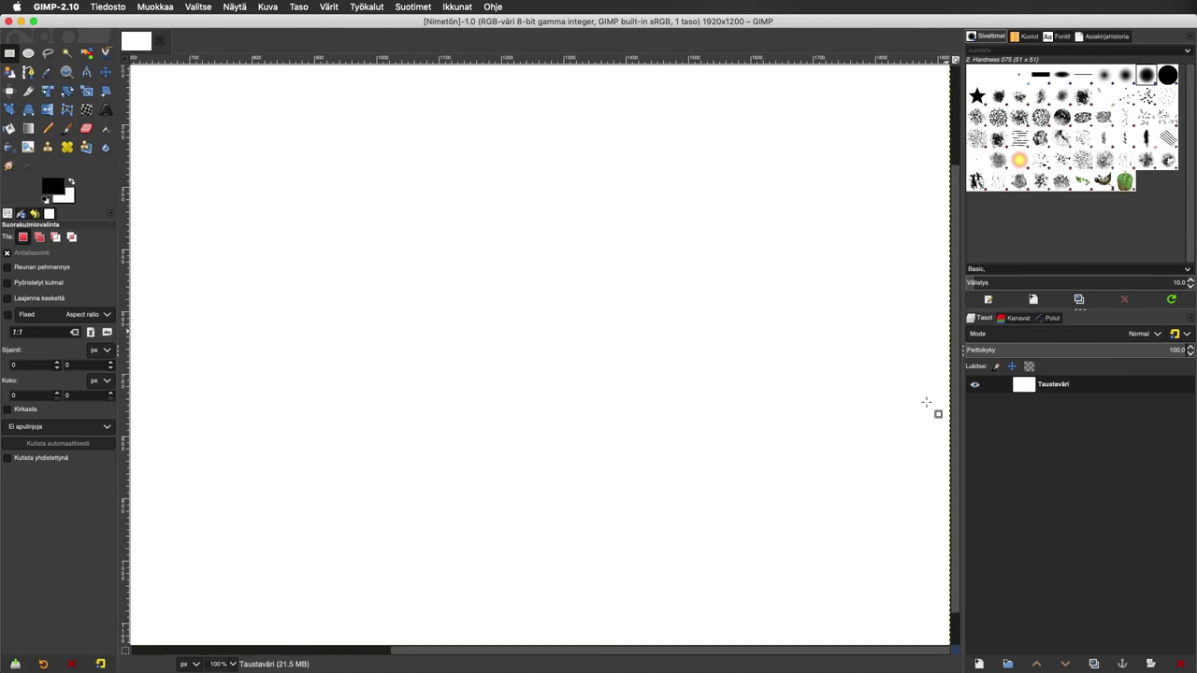
drag(550, 359, 392, 348)
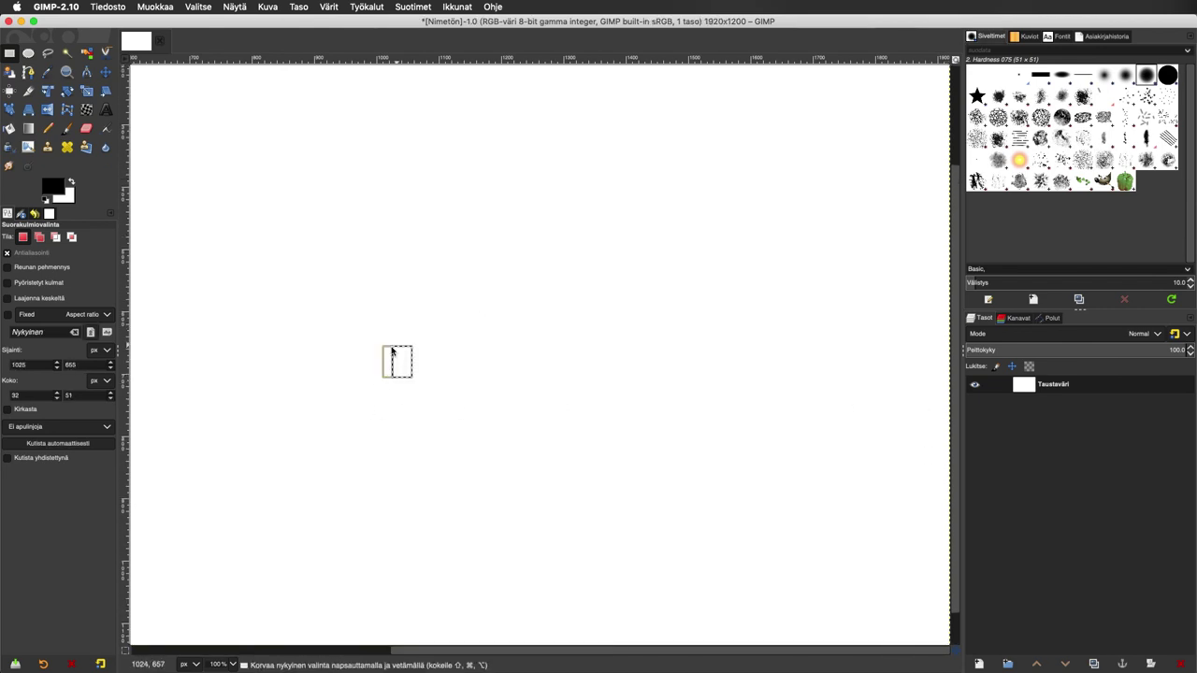
Pan around the blank canvas in every direction to inspect the selection.
scroll(389, 348, right, 3)
scroll(327, 353, left, 8)
scroll(326, 352, up, 1)
scroll(652, 387, left, 2)
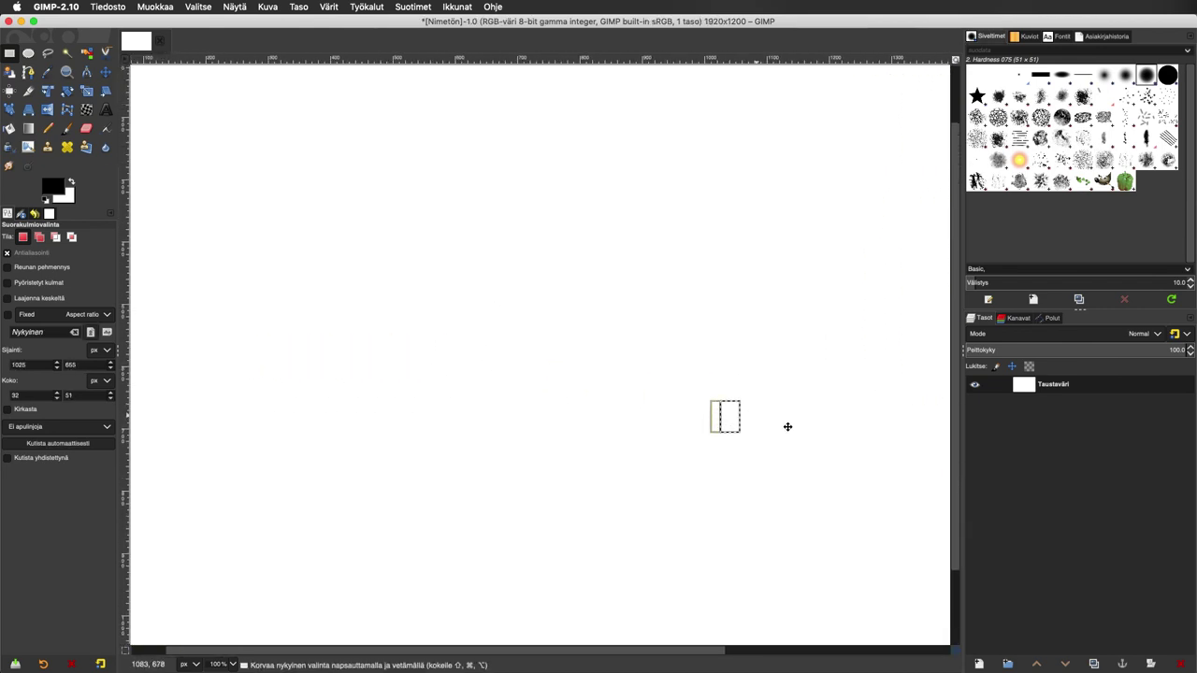
scroll(570, 313, right, 5)
scroll(570, 420, down, 3)
scroll(569, 420, left, 2)
scroll(577, 329, right, 4)
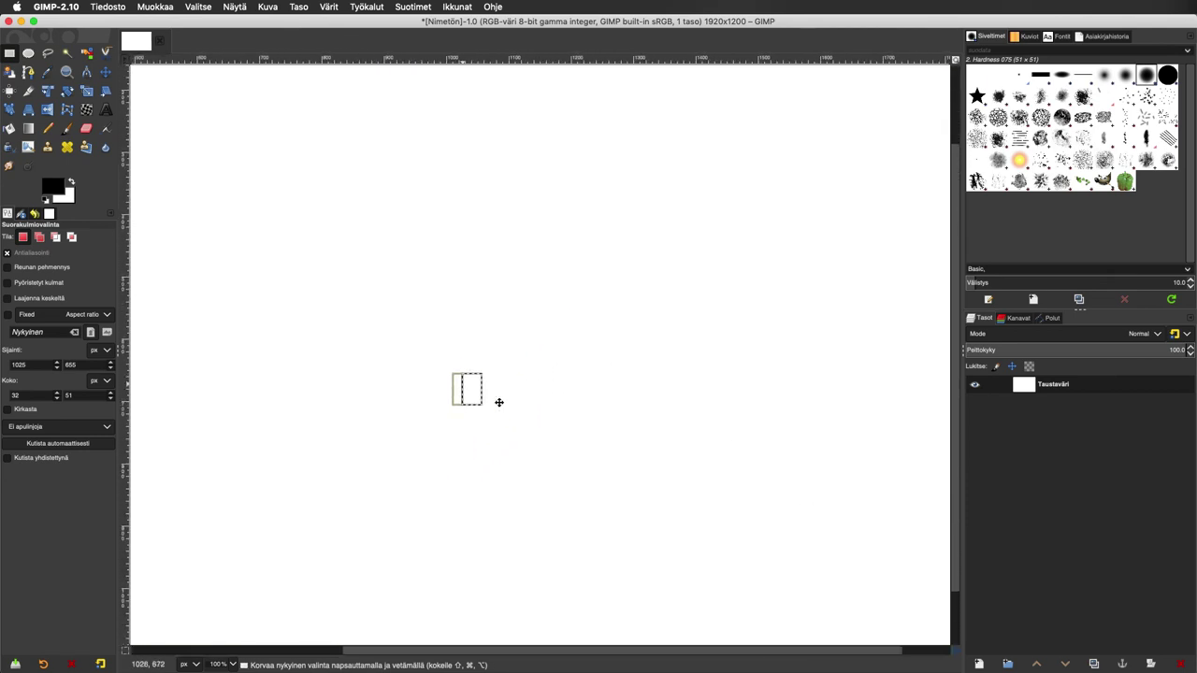
scroll(497, 401, left, 6)
scroll(496, 401, down, 2)
scroll(563, 414, right, 4)
scroll(564, 414, up, 2)
scroll(558, 289, left, 3)
scroll(558, 289, down, 2)
scroll(527, 388, right, 4)
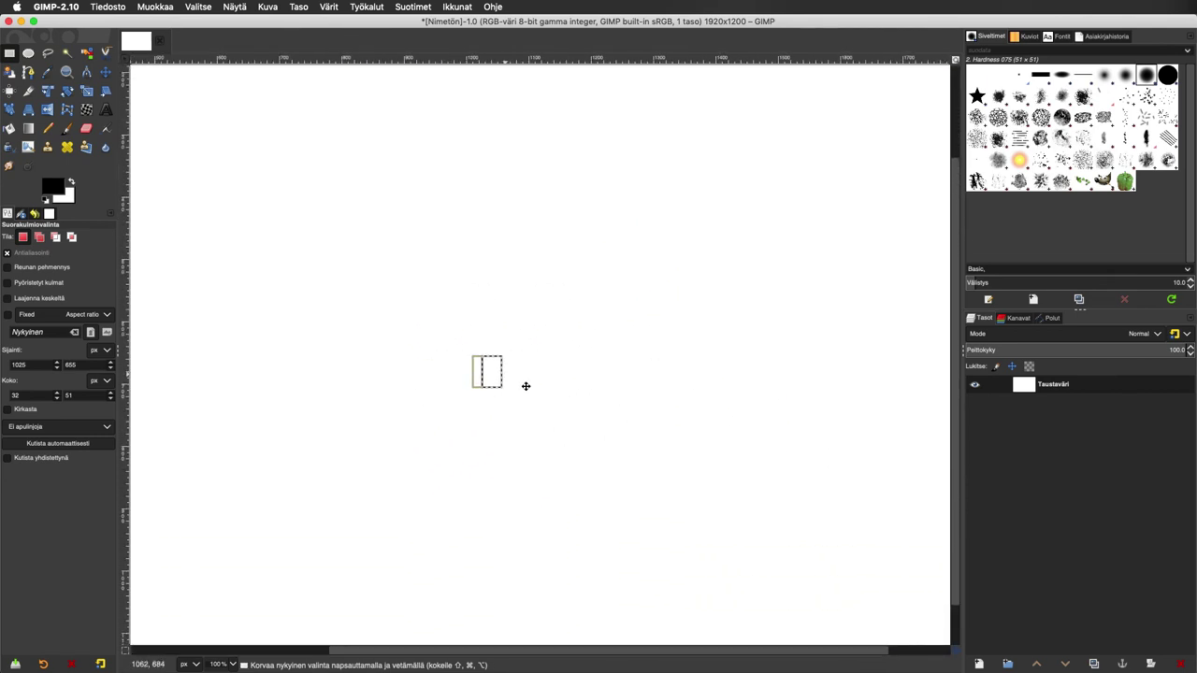
scroll(685, 374, left, 5)
scroll(684, 374, down, 2)
scroll(521, 259, right, 4)
scroll(521, 259, up, 3)
scroll(476, 455, left, 5)
scroll(476, 454, down, 2)
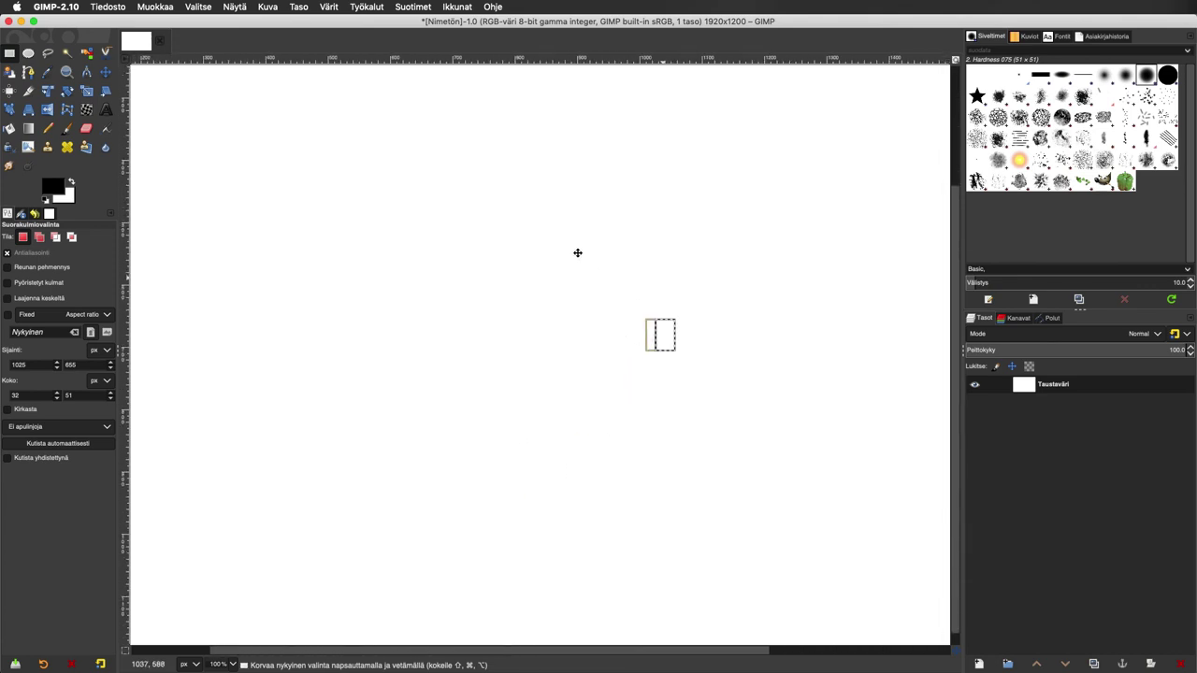
scroll(577, 253, right, 5)
scroll(463, 299, down, 3)
scroll(463, 299, left, 3)
scroll(447, 281, right, 3)
scroll(447, 280, up, 2)
scroll(509, 360, left, 4)
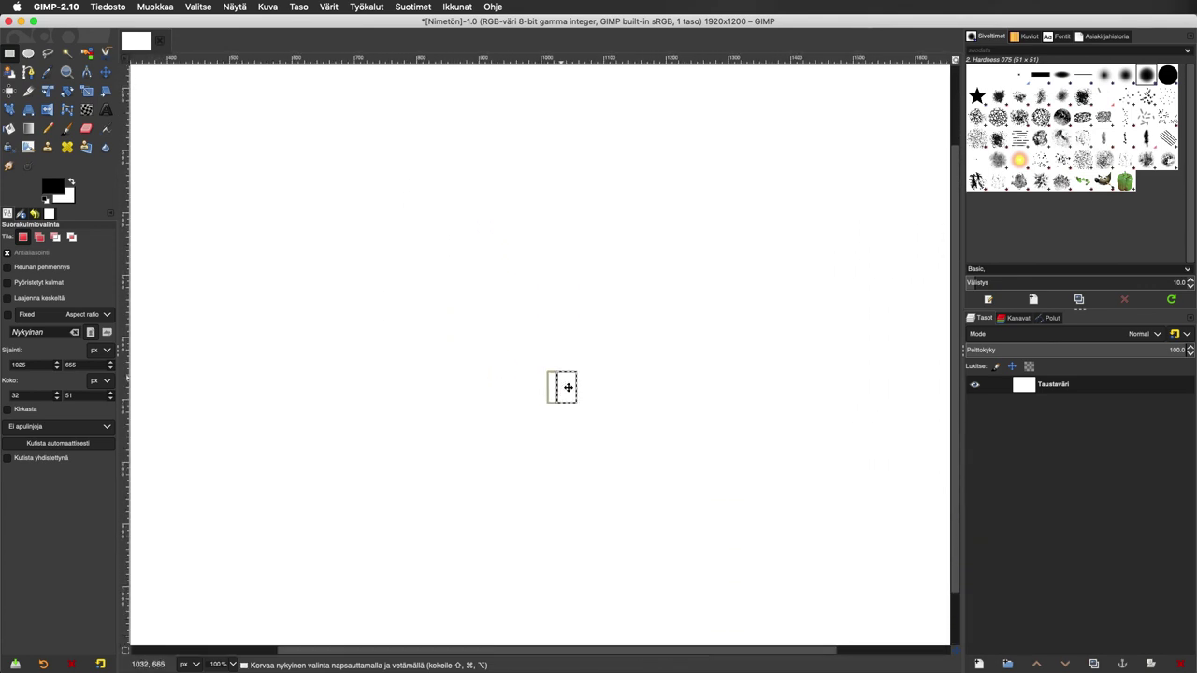
scroll(599, 421, up, 4)
scroll(622, 453, left, 4)
scroll(622, 454, up, 4)
scroll(792, 620, left, 2)
scroll(866, 580, right, 5)
scroll(866, 579, down, 4)
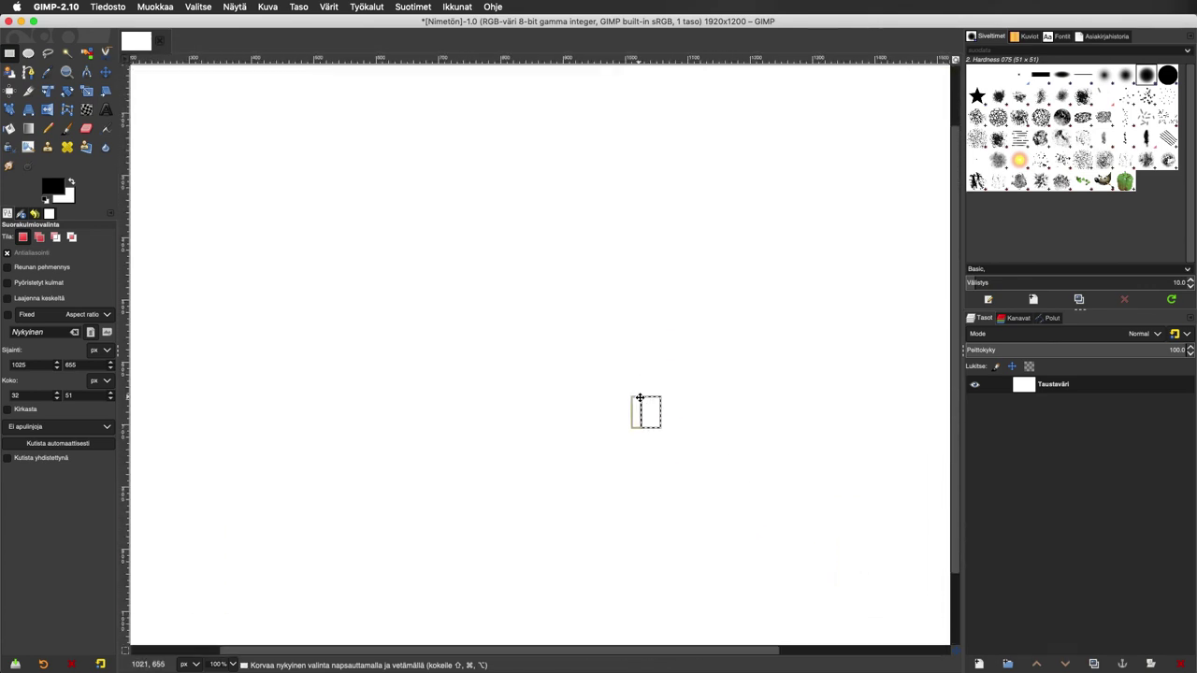
scroll(636, 402, right, 2)
scroll(561, 349, right, 1)
scroll(561, 349, down, 1)
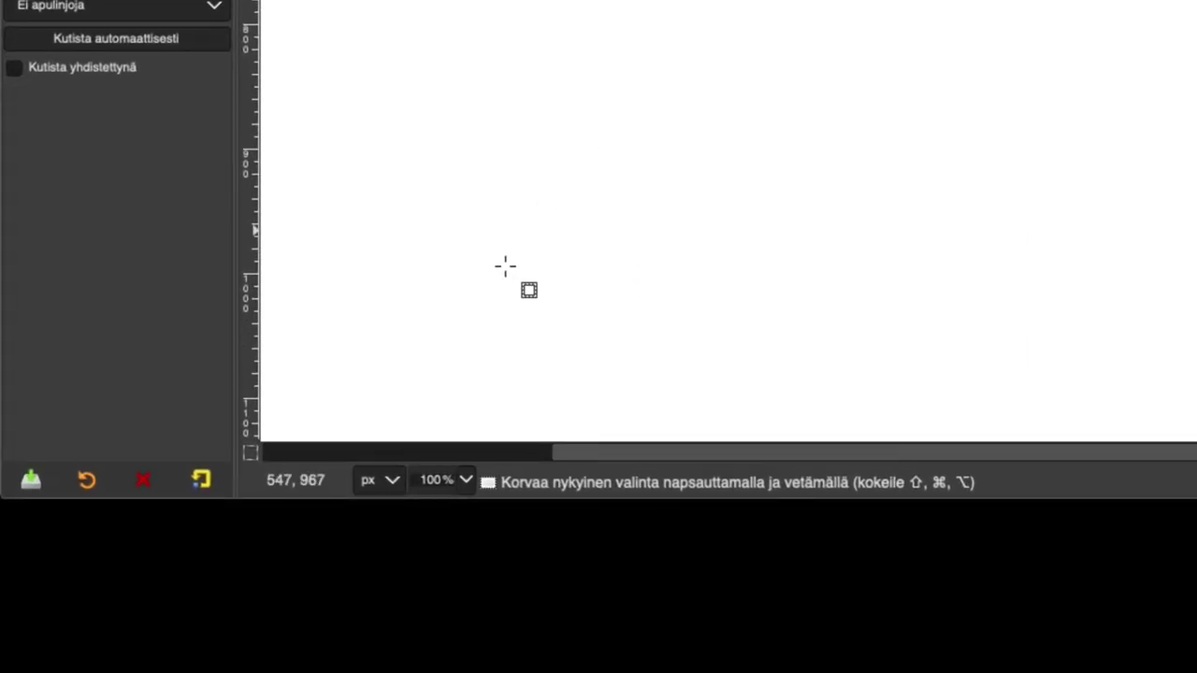
Choose 50% from the status-bar zoom dropdown to see the whole canvas.
click(466, 479)
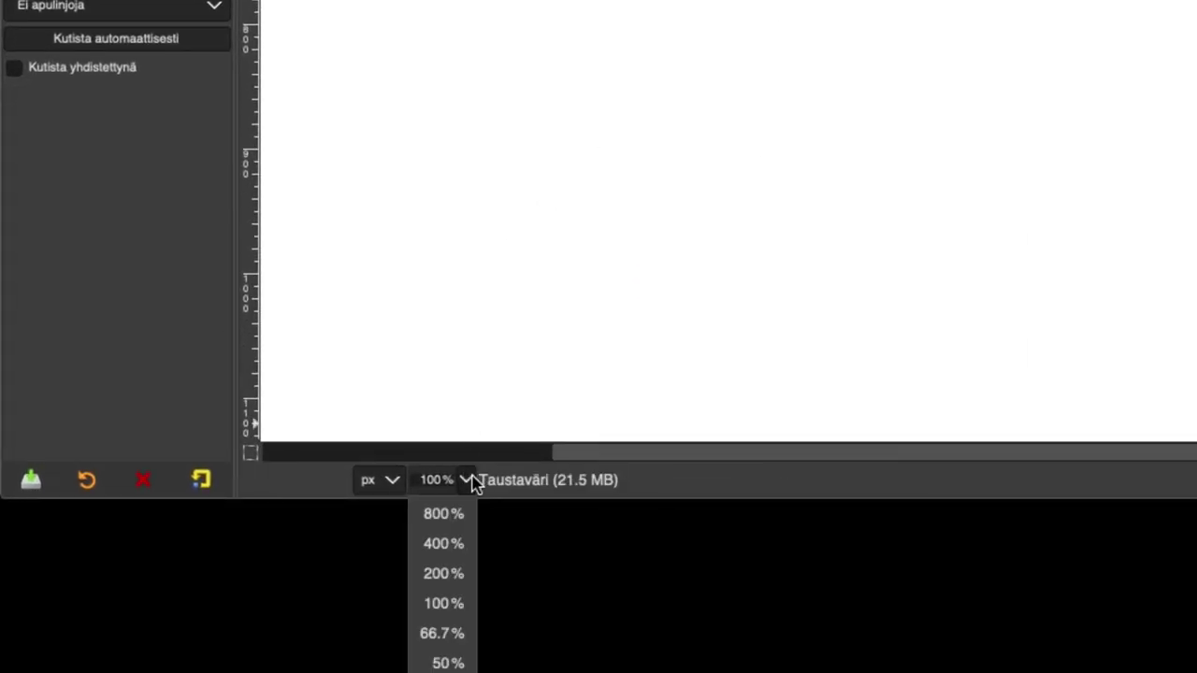
click(439, 606)
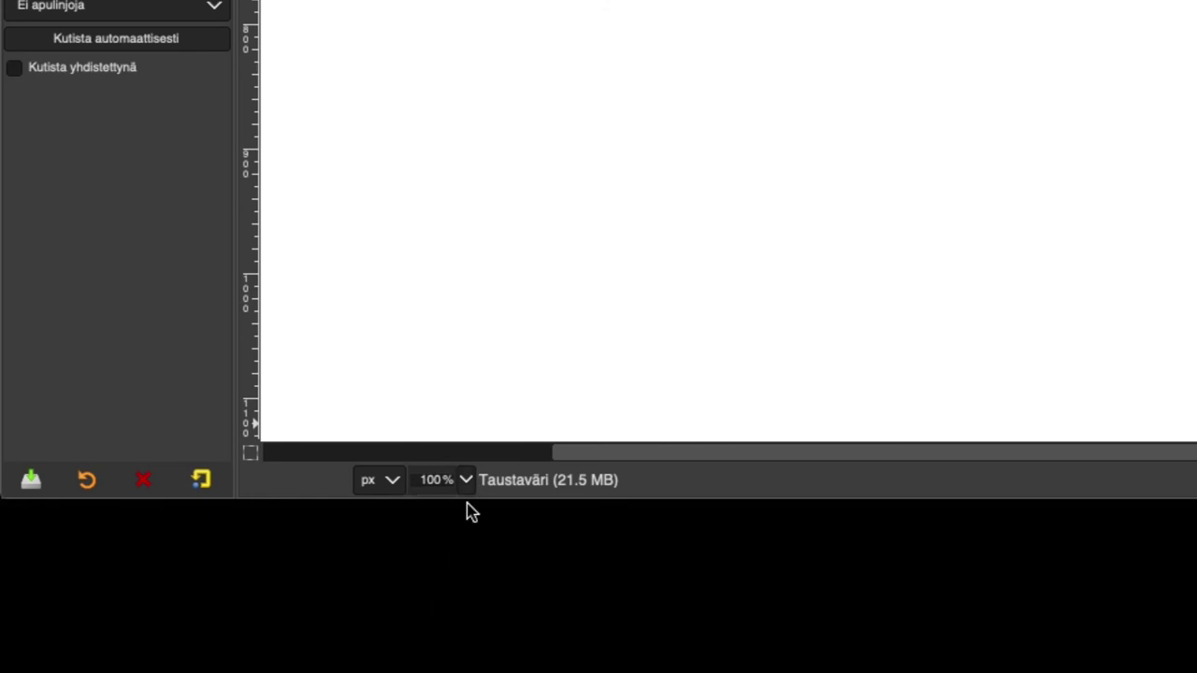
click(466, 480)
click(447, 662)
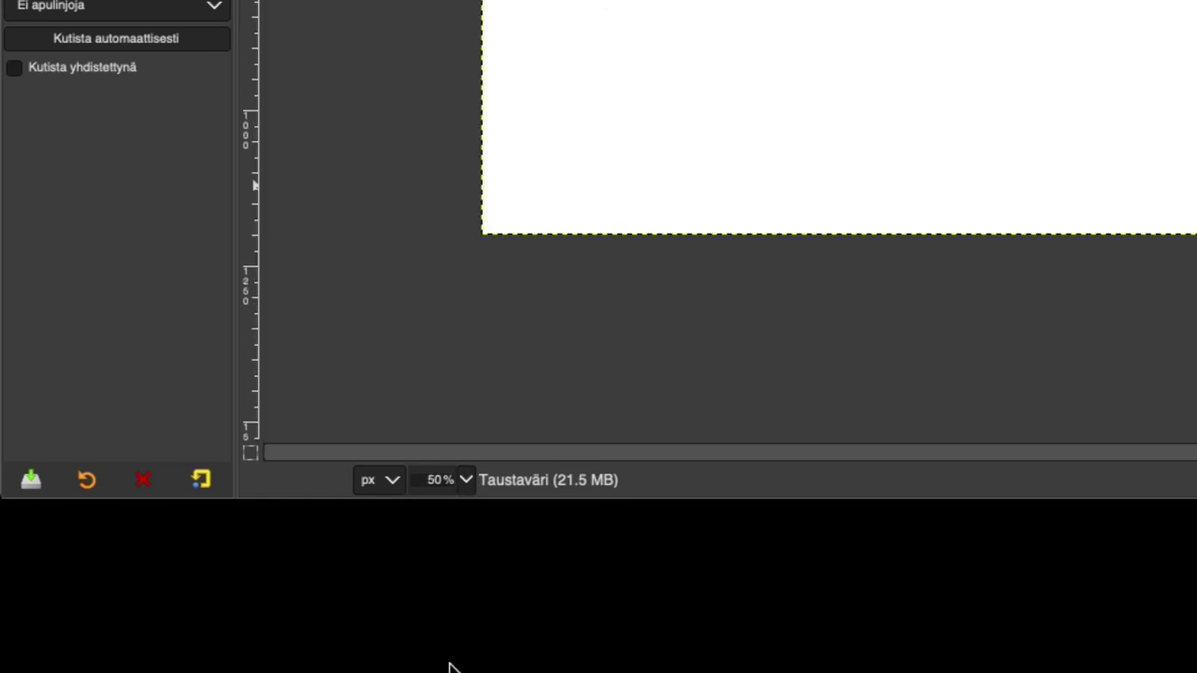